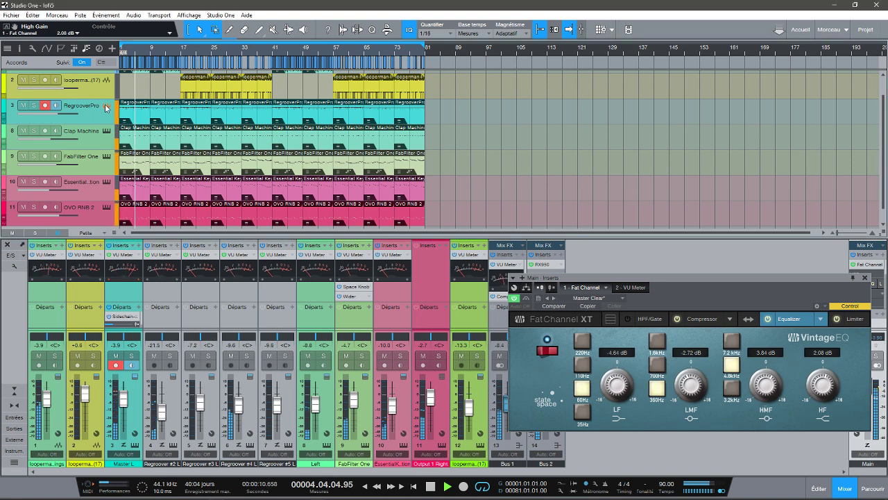
- Open the RegrooverPro instrument and compare its drum loop layers view with its pad editor
{"action": "left_click", "coordinate": [107, 106]}
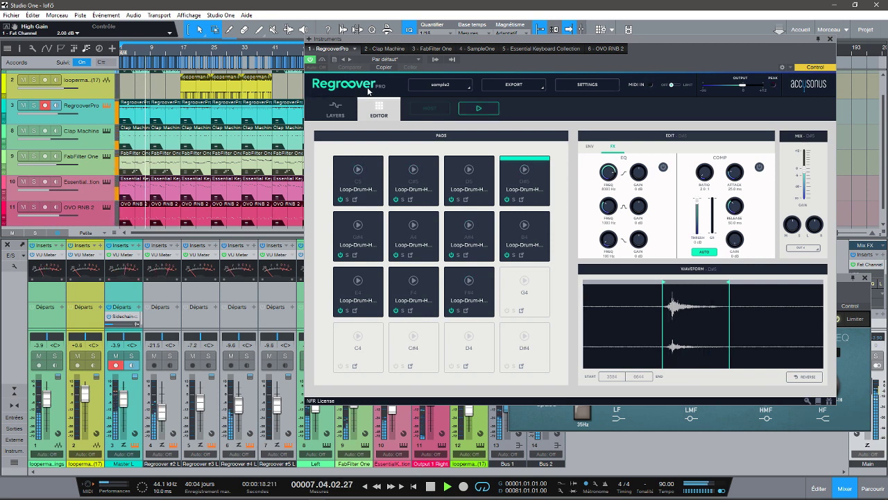
{"action": "left_click", "coordinate": [340, 109]}
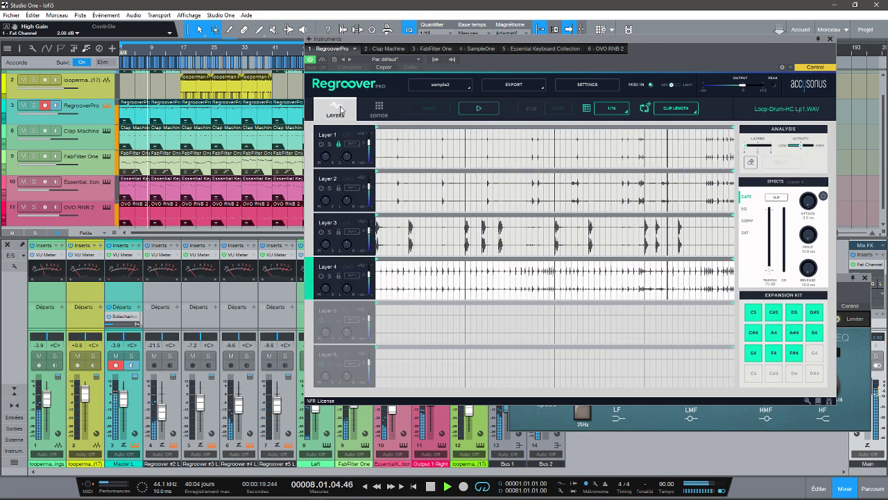
{"action": "left_click", "coordinate": [380, 109]}
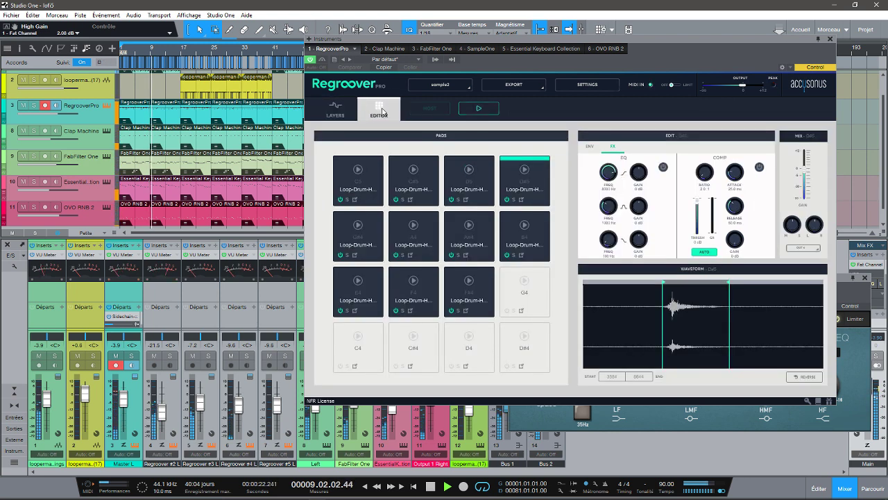
- Review the Clap Machine, FabFilter One, SampleOne, Essential Keyboard Collection and OVO RNB 2 instruments, and close the instrument window
{"action": "left_click", "coordinate": [391, 49]}
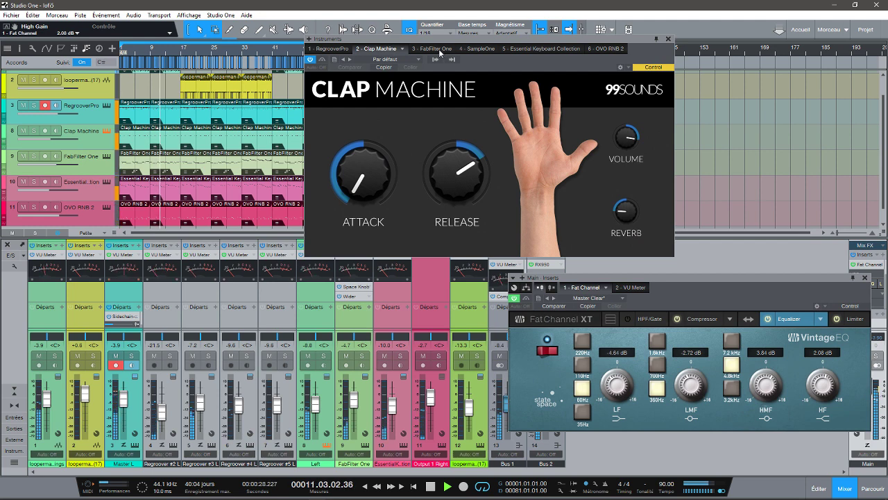
{"action": "left_click", "coordinate": [439, 48]}
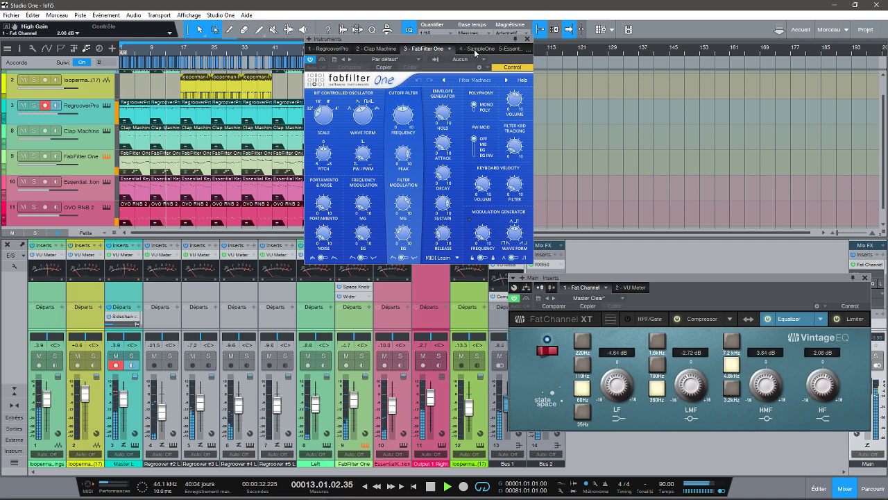
{"action": "left_click", "coordinate": [474, 49]}
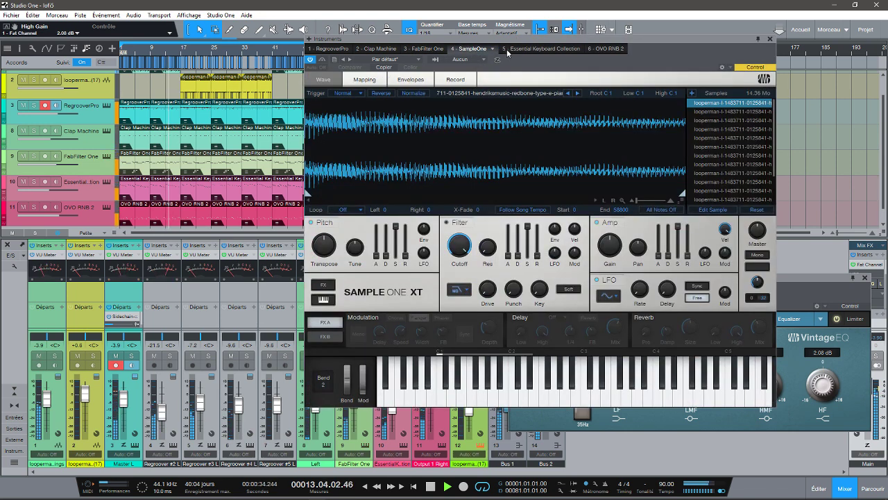
{"action": "left_click", "coordinate": [544, 48]}
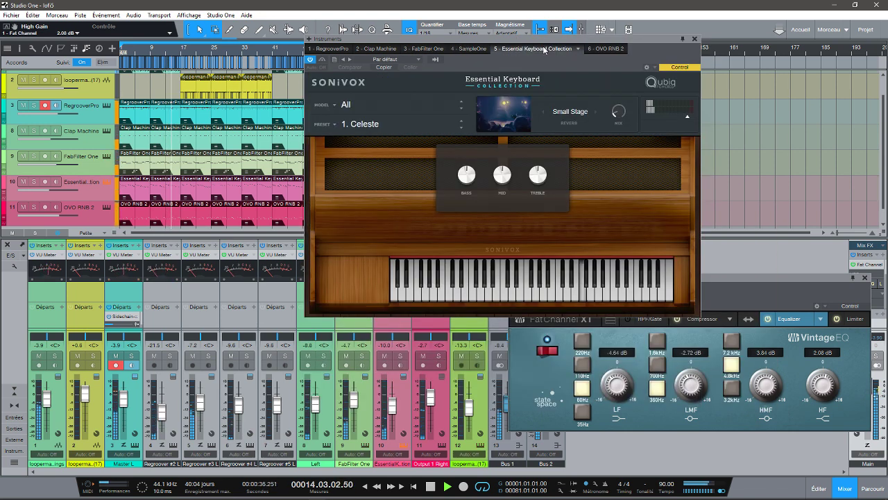
{"action": "left_click", "coordinate": [606, 49]}
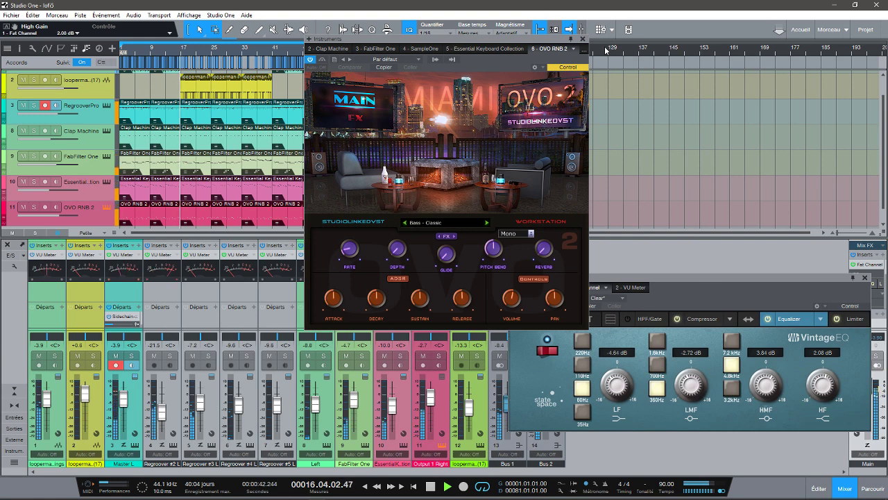
{"action": "left_click", "coordinate": [583, 39]}
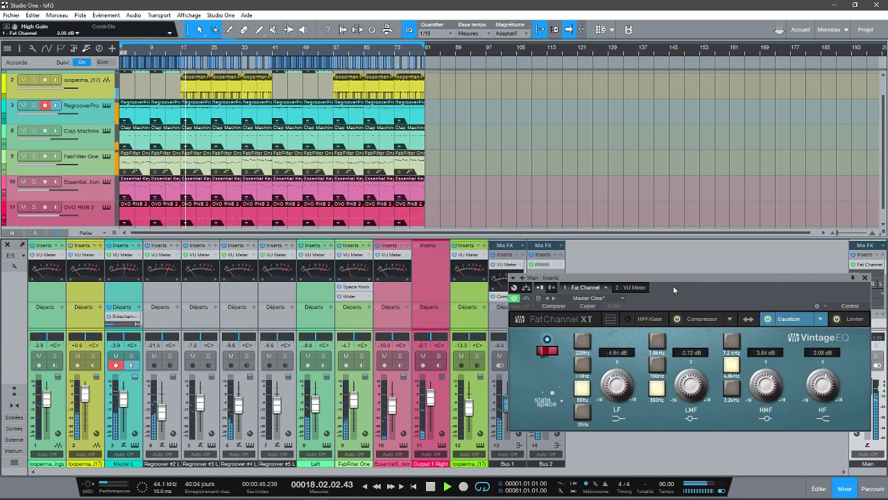
- Inspect the Main channel's VU Meter and the Fat Channel's compressor settings, and close the inserts window
{"action": "left_click", "coordinate": [625, 288]}
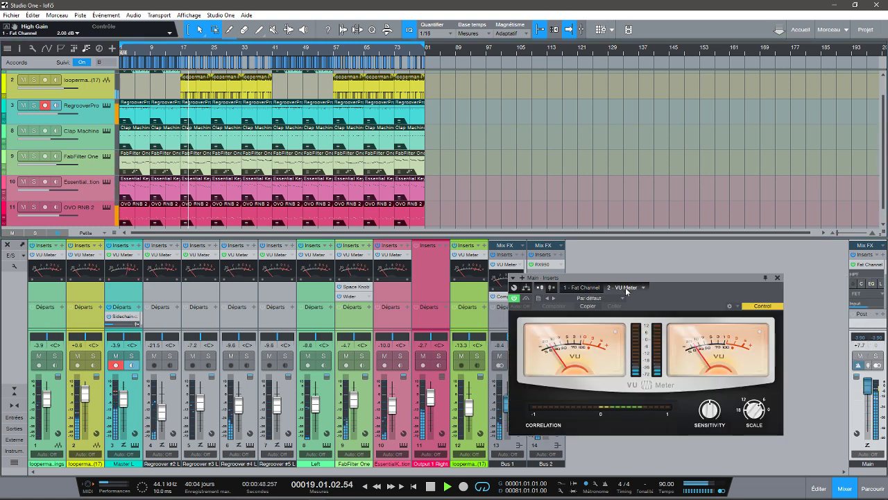
{"action": "left_click", "coordinate": [583, 288]}
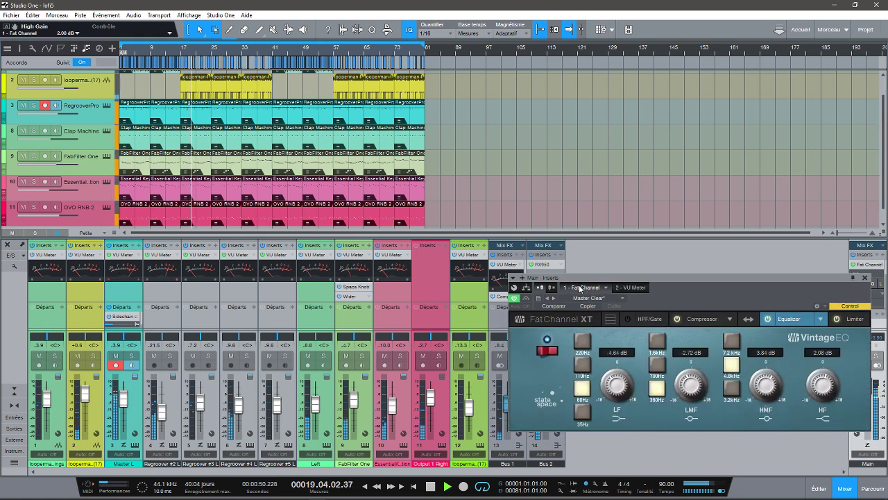
{"action": "left_click", "coordinate": [708, 320]}
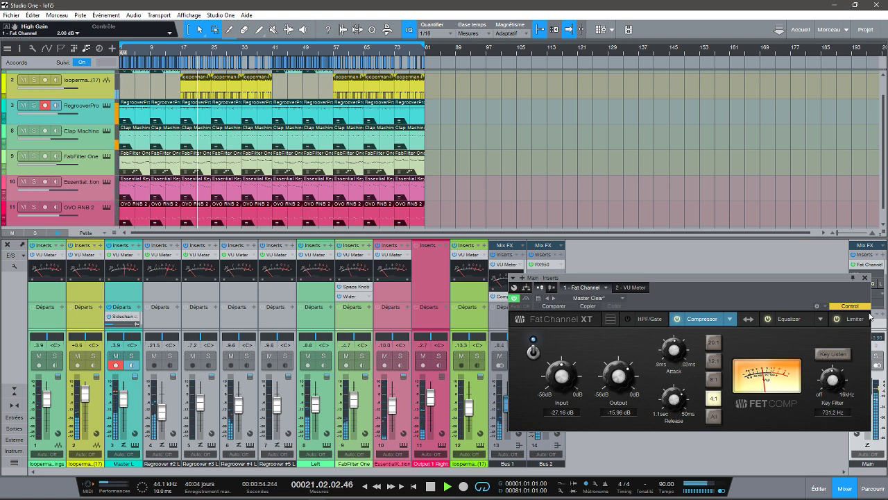
{"action": "left_click", "coordinate": [865, 277]}
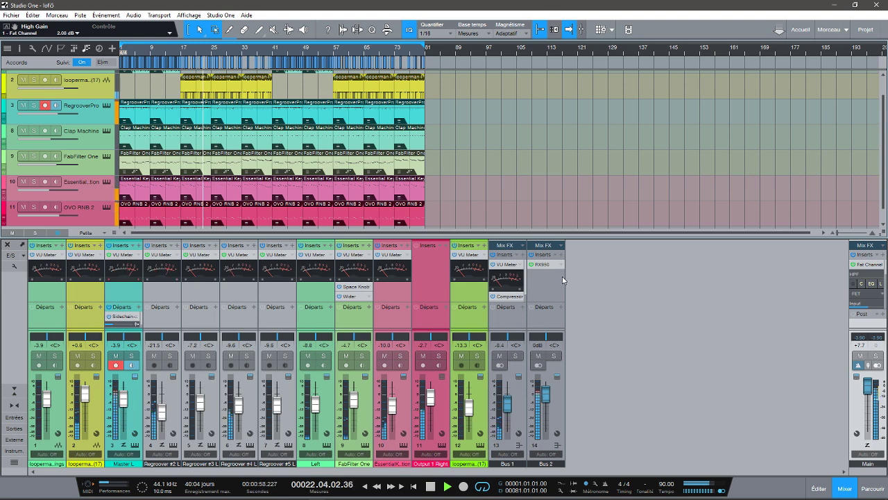
- Inspect the RX950 insert on Bus 2 and the Compressor insert on Bus 1, closing each plug-in window
{"action": "left_click", "coordinate": [541, 264]}
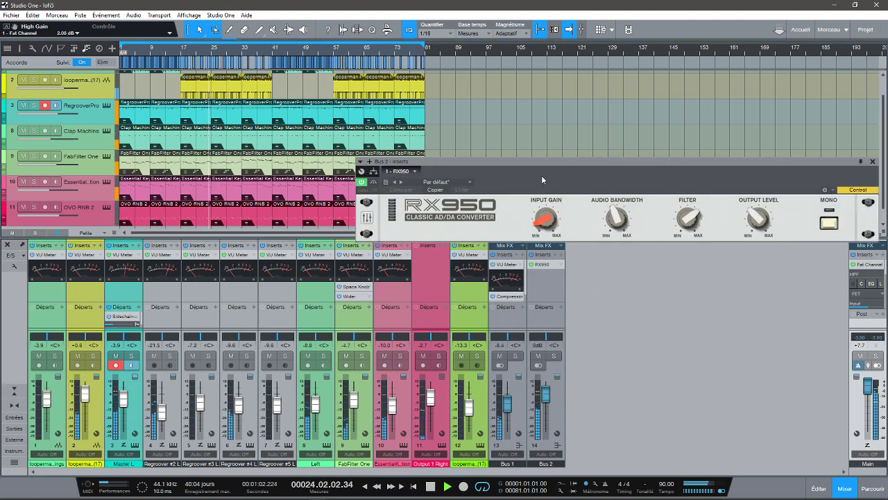
{"action": "left_click", "coordinate": [873, 161]}
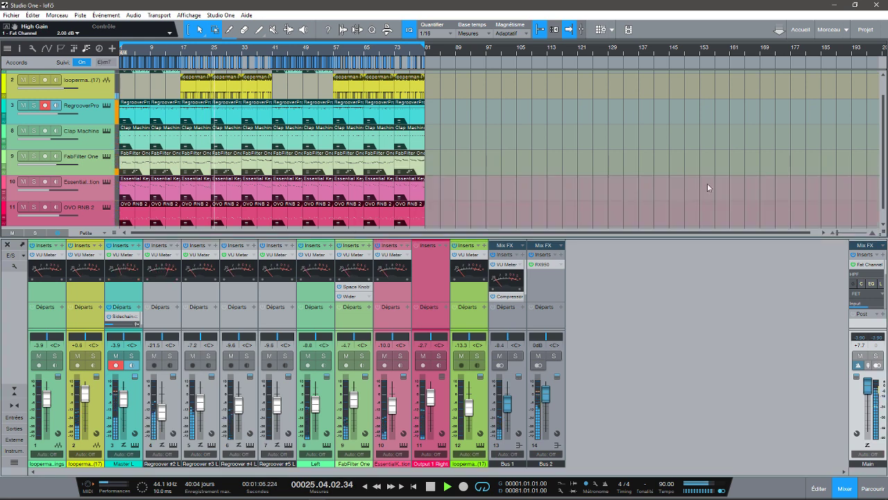
{"action": "left_click", "coordinate": [499, 297]}
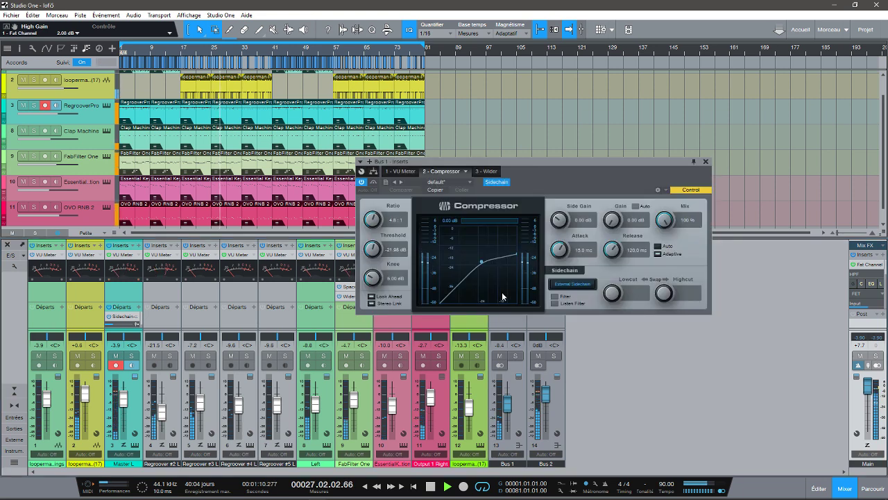
{"action": "left_click", "coordinate": [705, 162]}
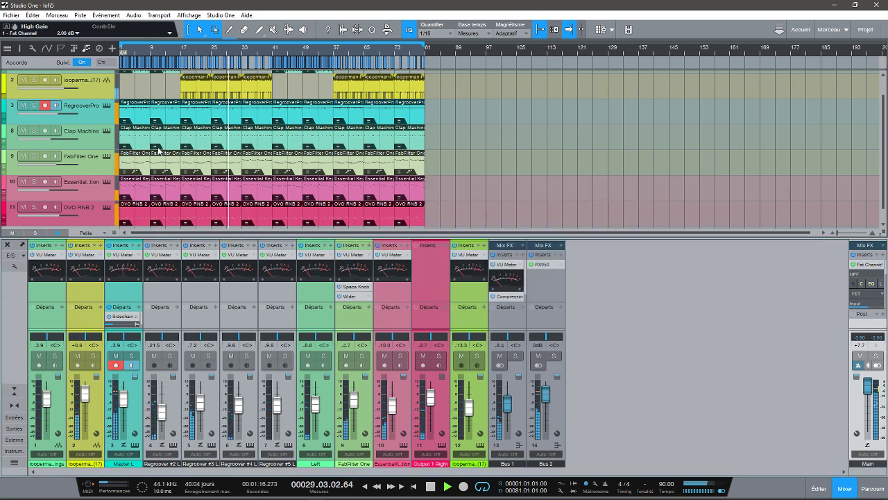
- Disarm the RegrooverPro track for recording and review the Compressor and Wider inserts on Bus 1
{"action": "left_click", "coordinate": [45, 106]}
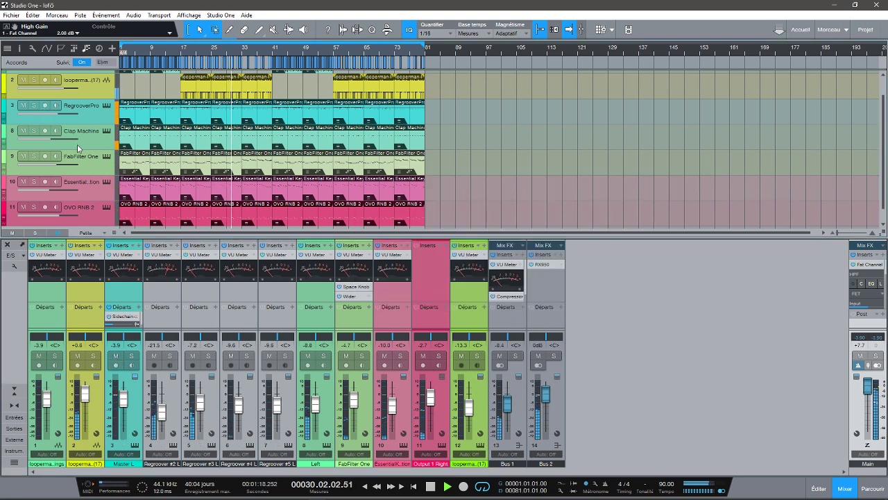
{"action": "left_click", "coordinate": [499, 297]}
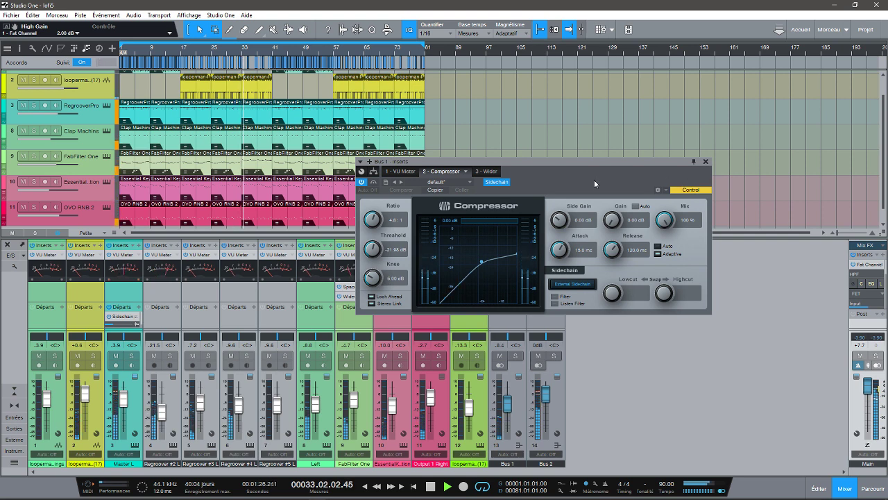
{"action": "left_click", "coordinate": [487, 171]}
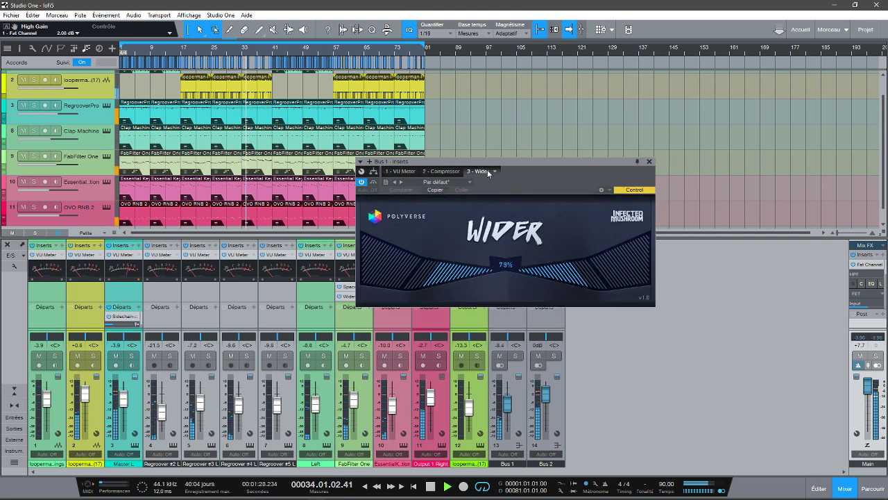
{"action": "left_click", "coordinate": [649, 161]}
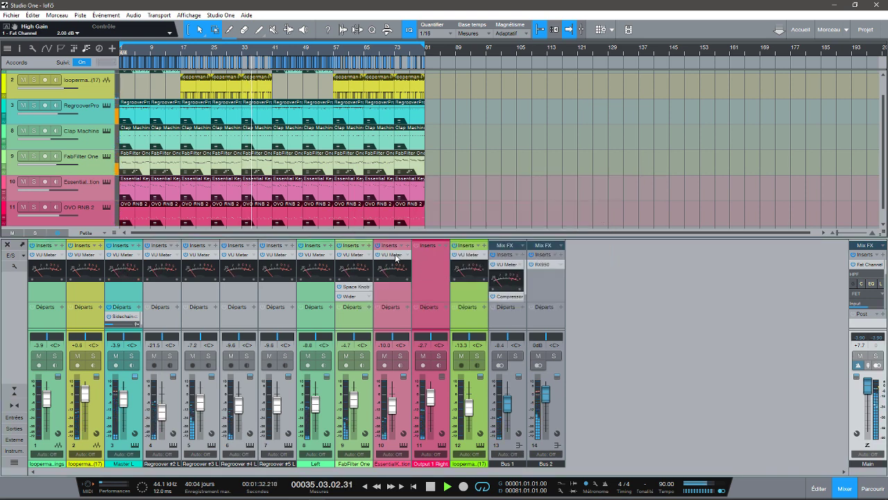
- Inspect the Space Knob and Wider inserts on the FabFilter One channel, and close the plug-in window
{"action": "left_click", "coordinate": [352, 288]}
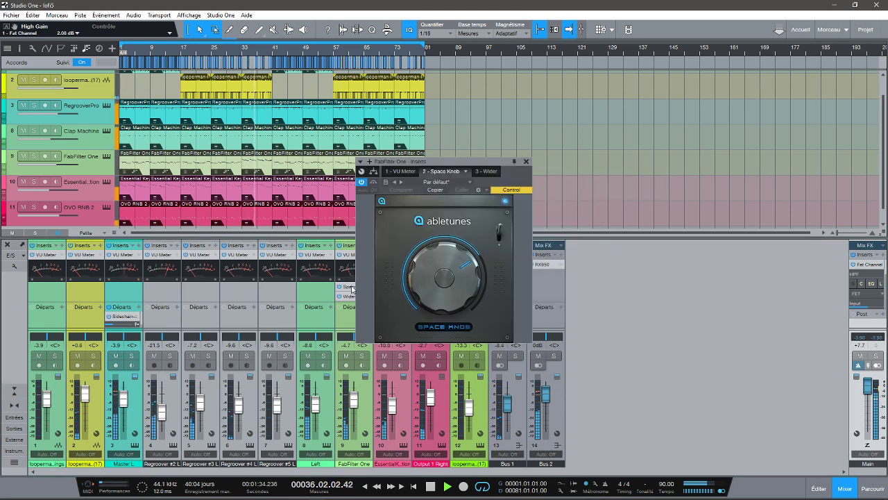
{"action": "left_click", "coordinate": [349, 297]}
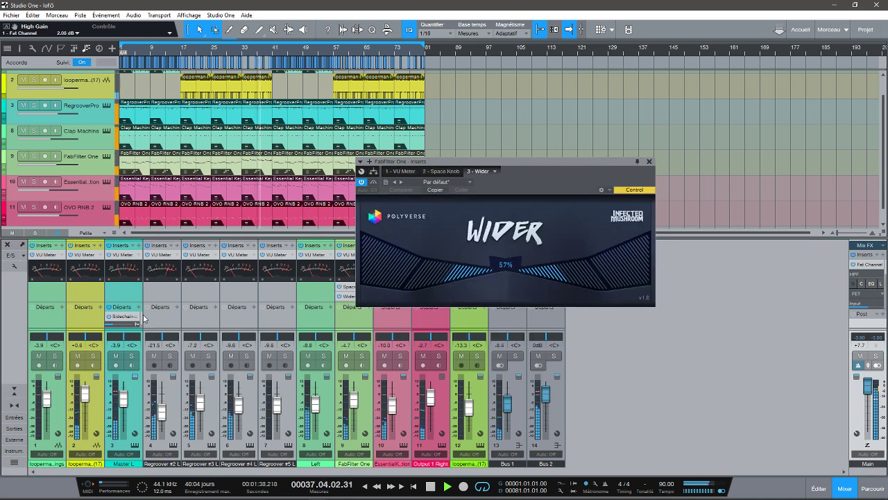
{"action": "left_click", "coordinate": [650, 162]}
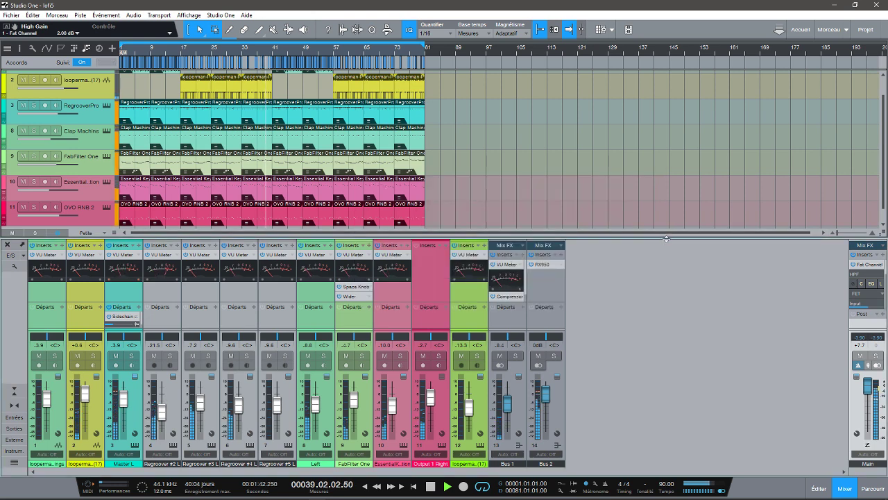
- Switch the mixer to narrow channel strips and slightly reduce the mixer area's height
{"action": "left_click", "coordinate": [14, 405]}
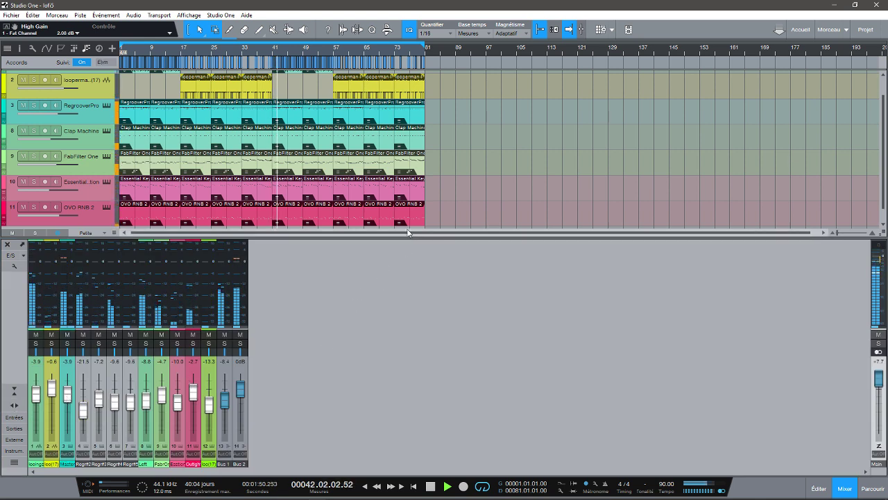
{"action": "mouse_move", "coordinate": [409, 237]}
{"action": "left_mouse_down"}
{"action": "mouse_move", "coordinate": [409, 251]}
{"action": "mouse_move", "coordinate": [409, 240]}
{"action": "left_mouse_up"}
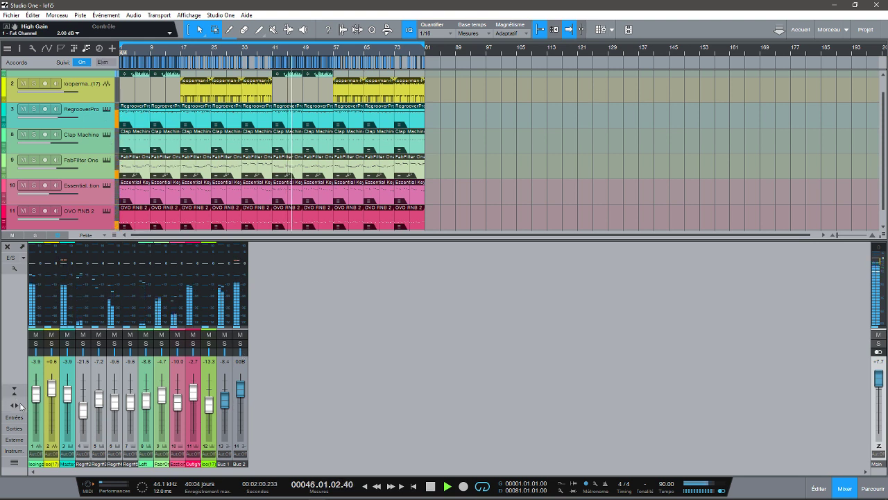
- Show the mixer's channel list and return the channel strips to the wide view
{"action": "left_click", "coordinate": [13, 463]}
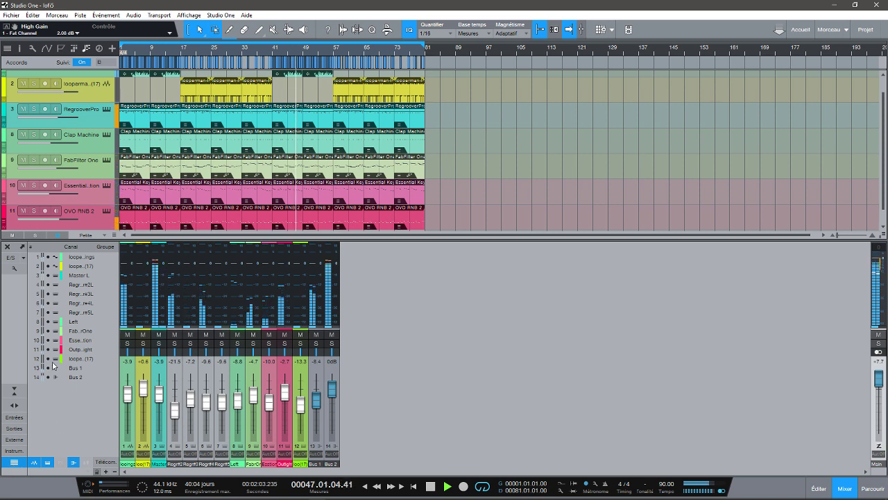
{"action": "left_click", "coordinate": [47, 462]}
{"action": "left_click", "coordinate": [47, 462]}
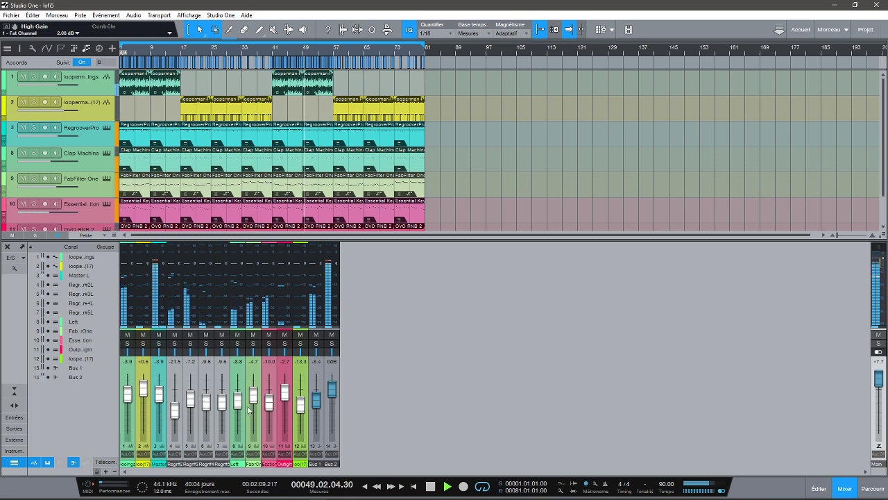
{"action": "left_click", "coordinate": [14, 405]}
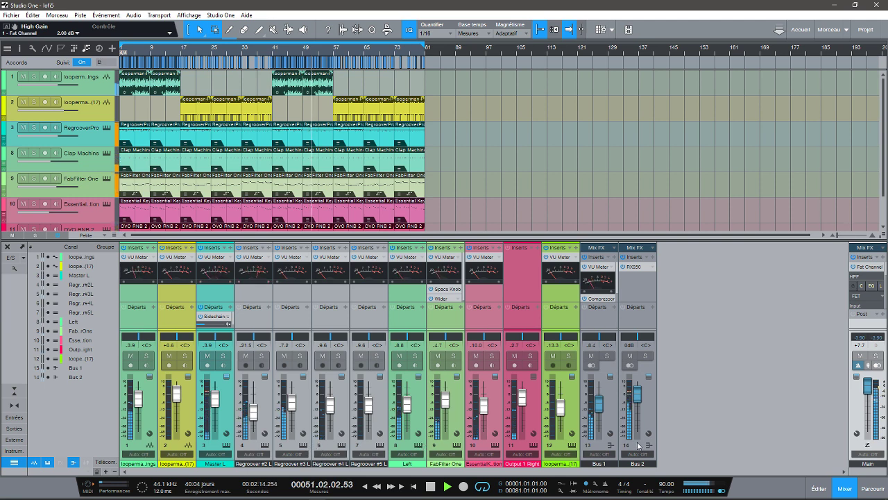
- Examine SampleOne's sample list, FabFilter One and RegrooverPro, and move the instrument window lower over the arrangement
{"action": "left_click", "coordinate": [570, 447]}
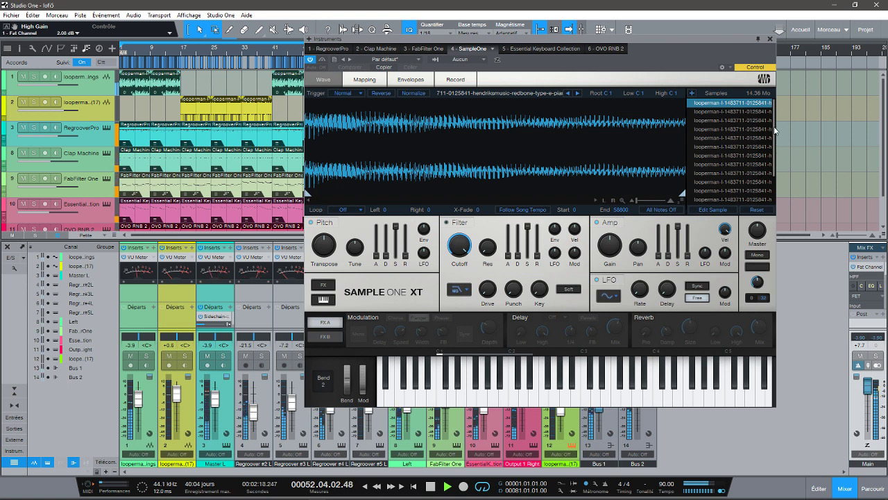
{"action": "left_click_drag", "start_coordinate": [775, 130], "coordinate": [773, 172]}
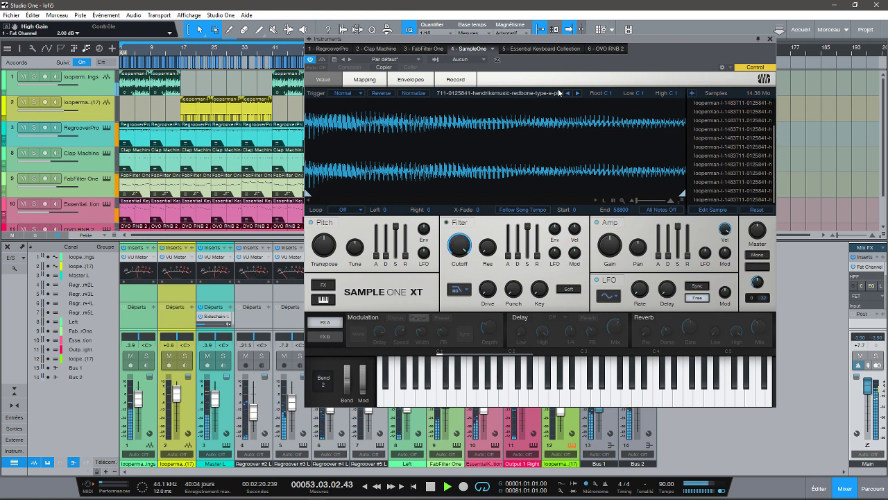
{"action": "left_click", "coordinate": [421, 50]}
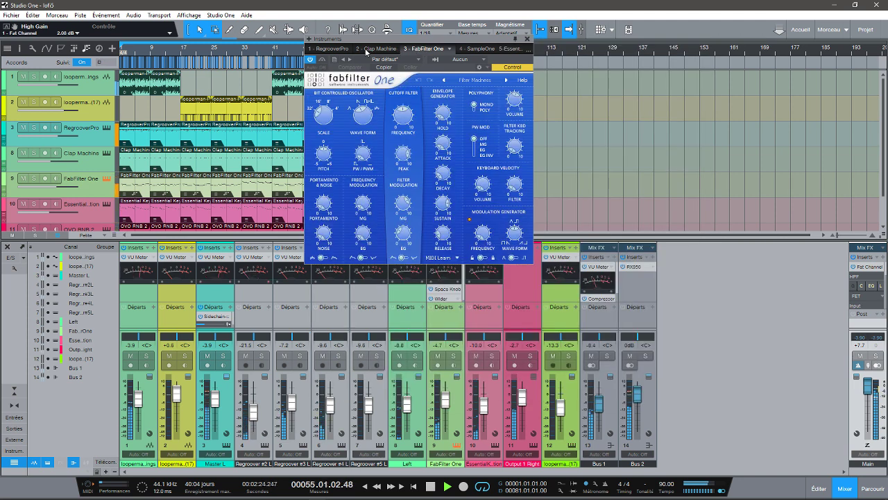
{"action": "left_click", "coordinate": [341, 50]}
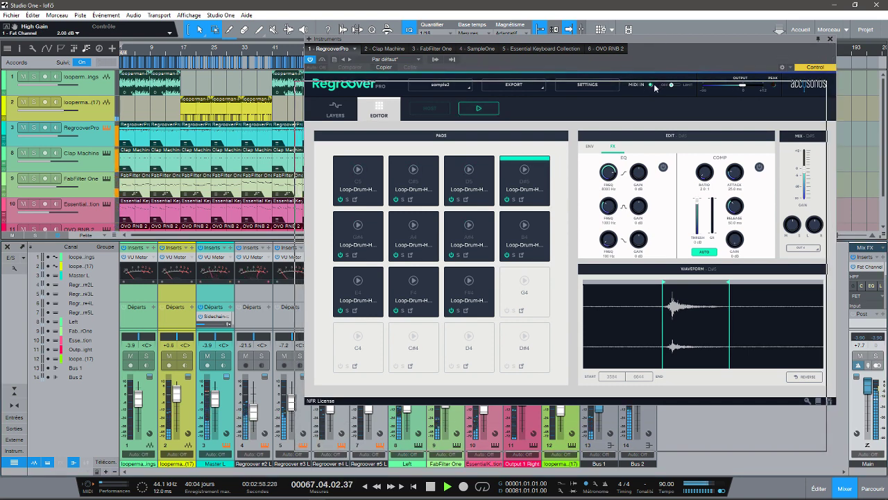
{"action": "left_click_drag", "start_coordinate": [655, 87], "coordinate": [643, 84]}
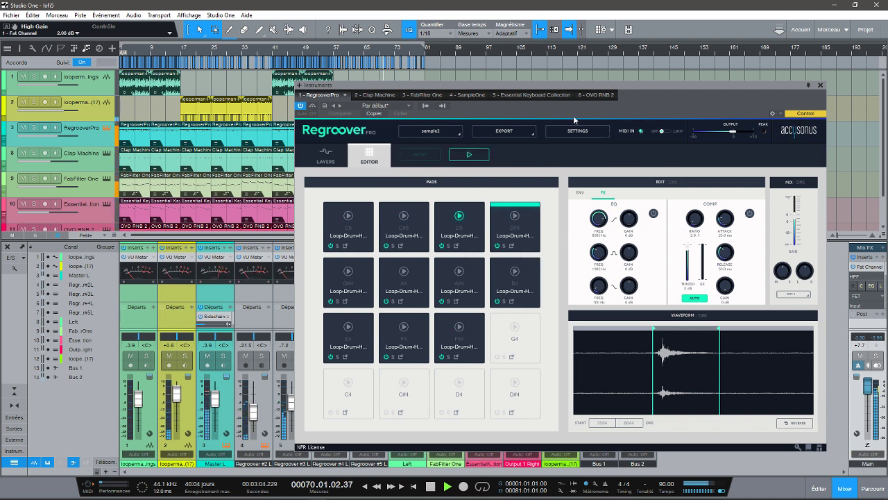
- Revisit every instrument from Clap Machine through OVO RNB 2 in the moved window, and close it
{"action": "left_click", "coordinate": [381, 95]}
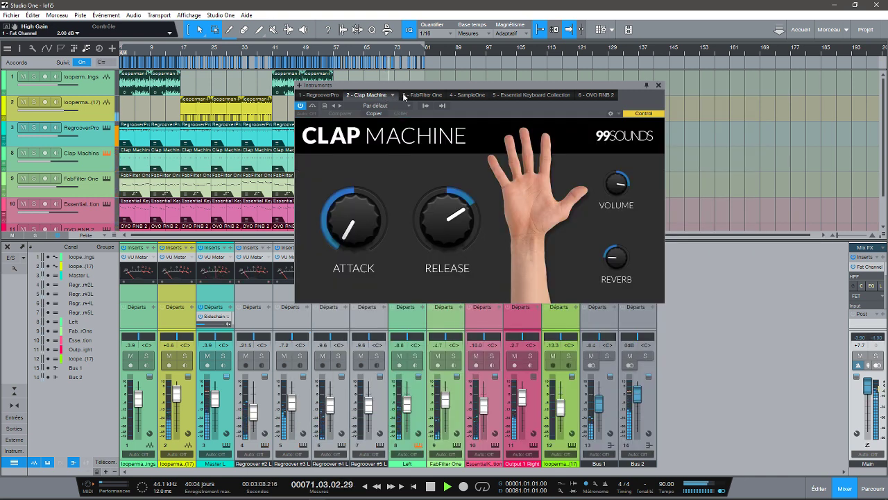
{"action": "left_click", "coordinate": [424, 95]}
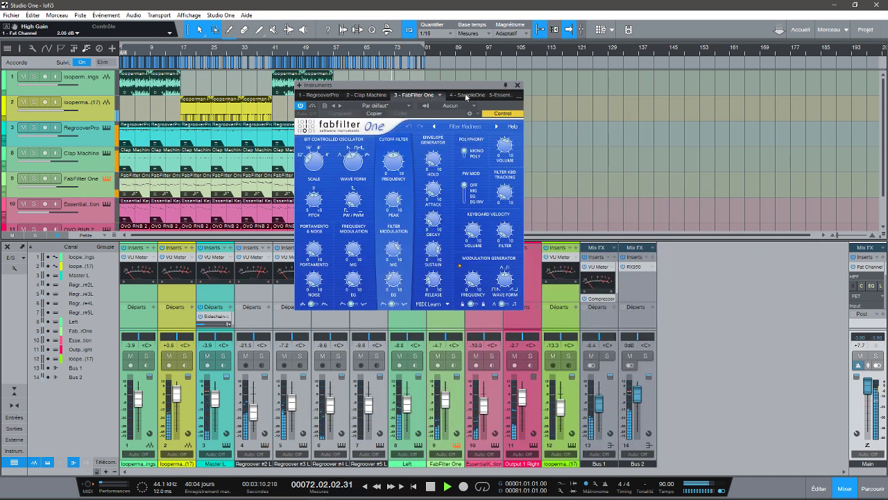
{"action": "left_click", "coordinate": [465, 95]}
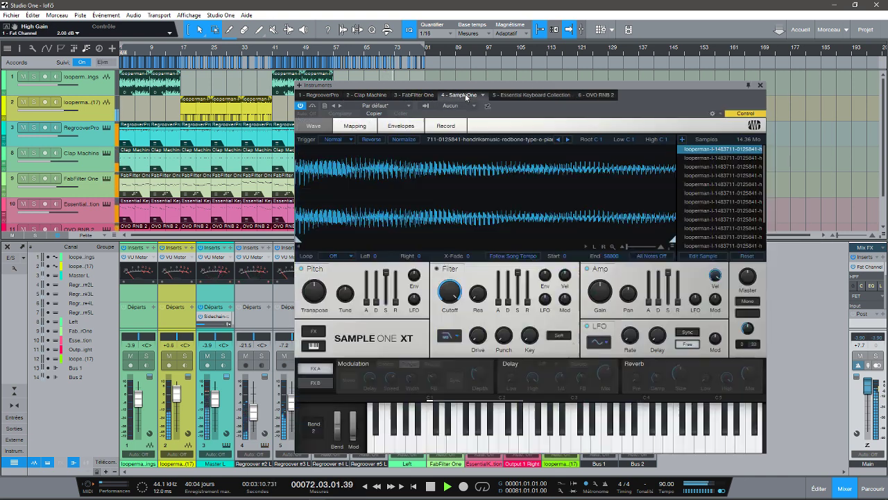
{"action": "left_click", "coordinate": [509, 96]}
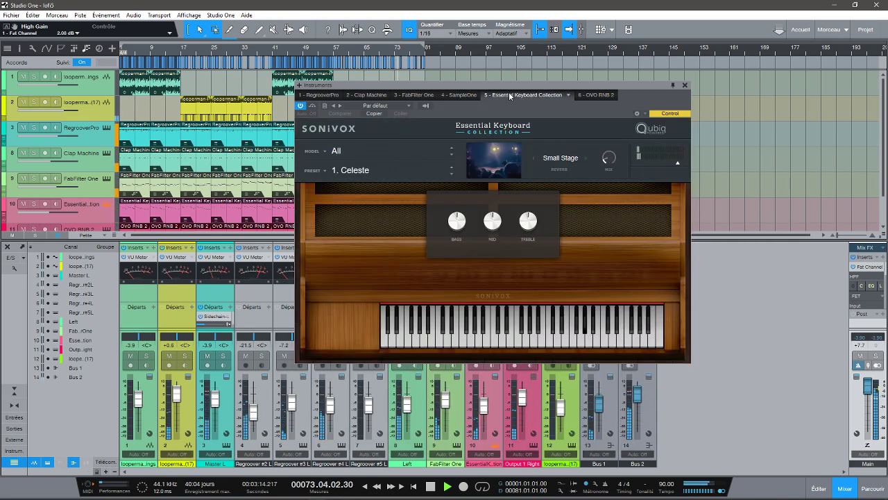
{"action": "left_click", "coordinate": [588, 95]}
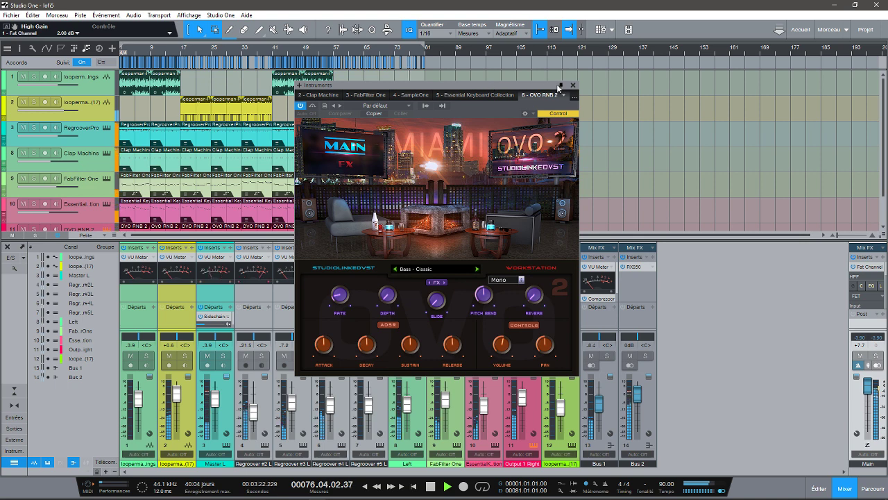
{"action": "left_click", "coordinate": [573, 86]}
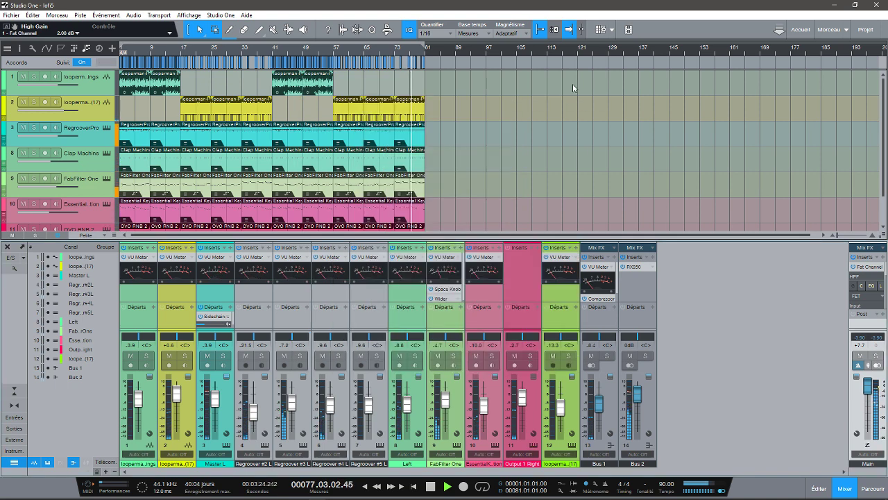